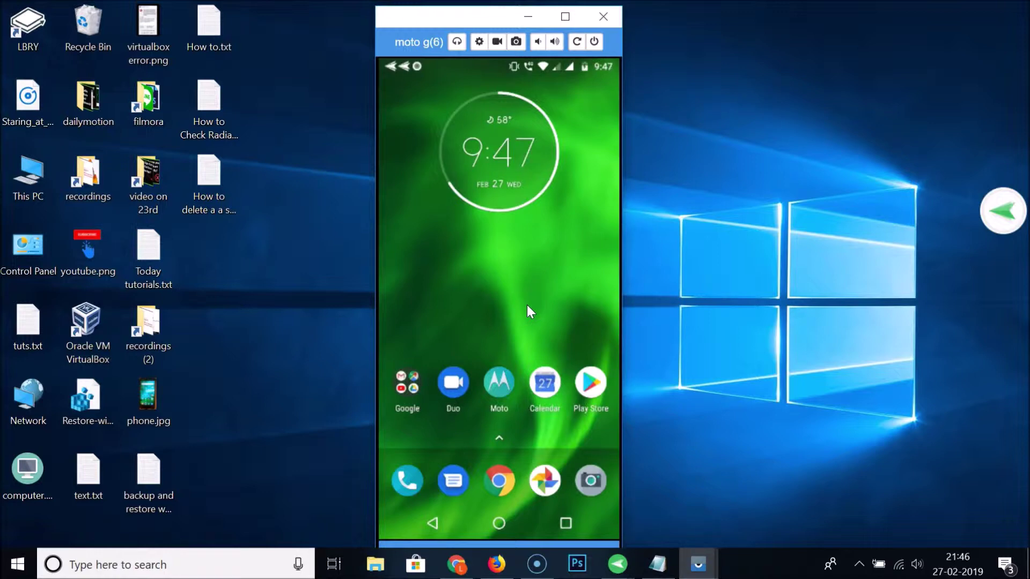
scroll(527, 305, down, 3)
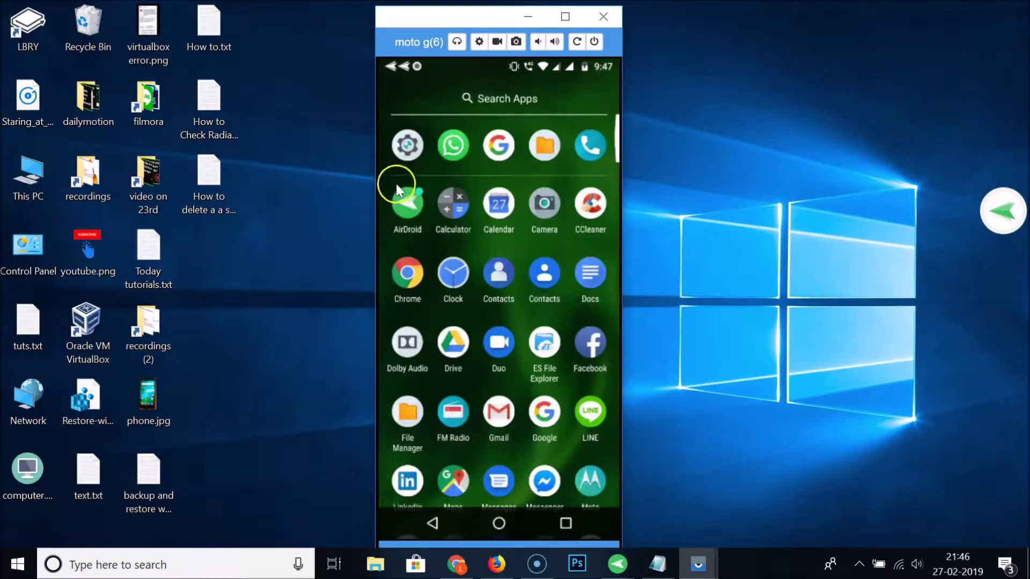
Go to Settings > System > About phone and select the Android version (8.0.0) entry.
click(407, 149)
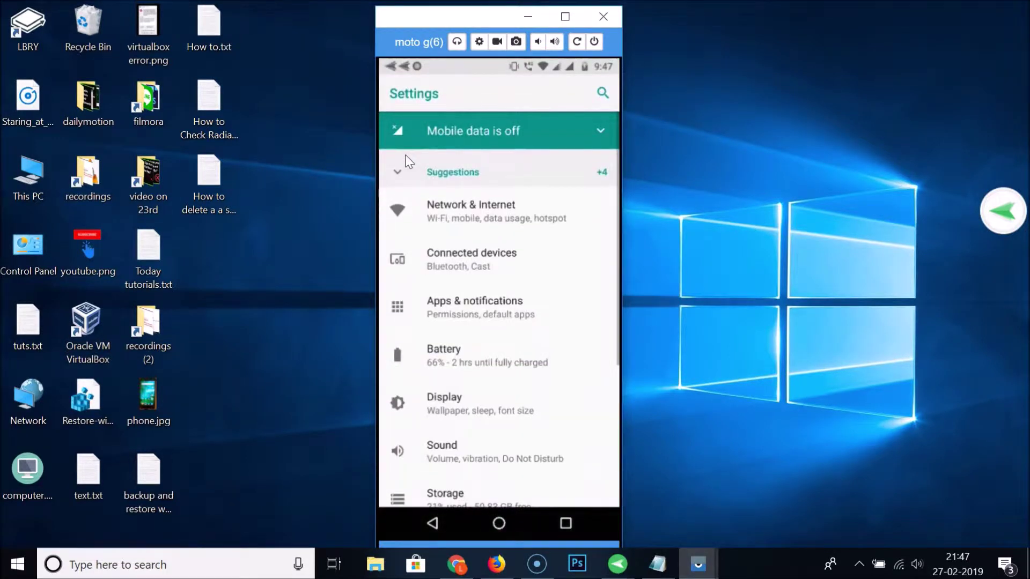
scroll(453, 306, down, 5)
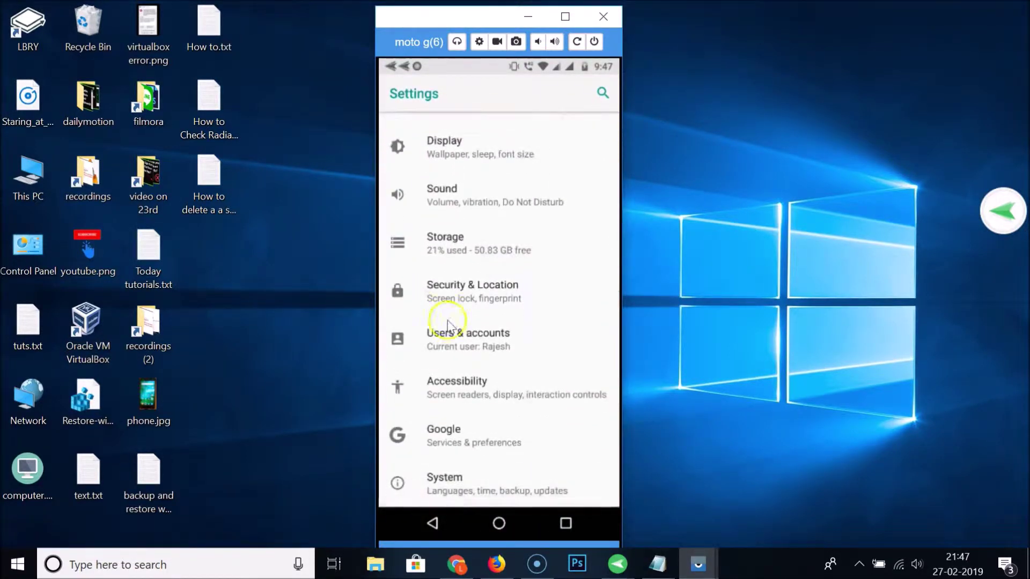
click(465, 482)
click(472, 486)
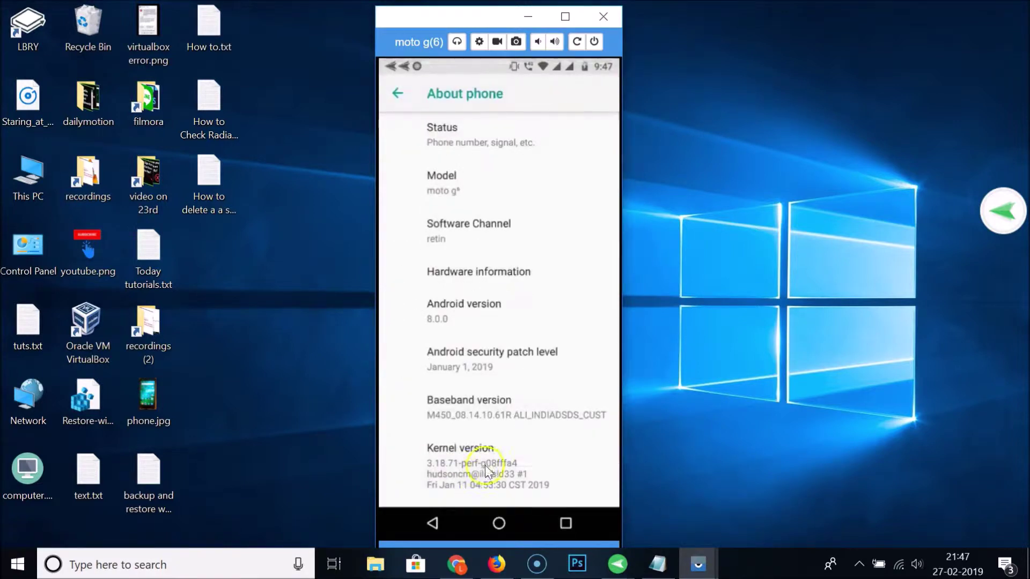
click(482, 332)
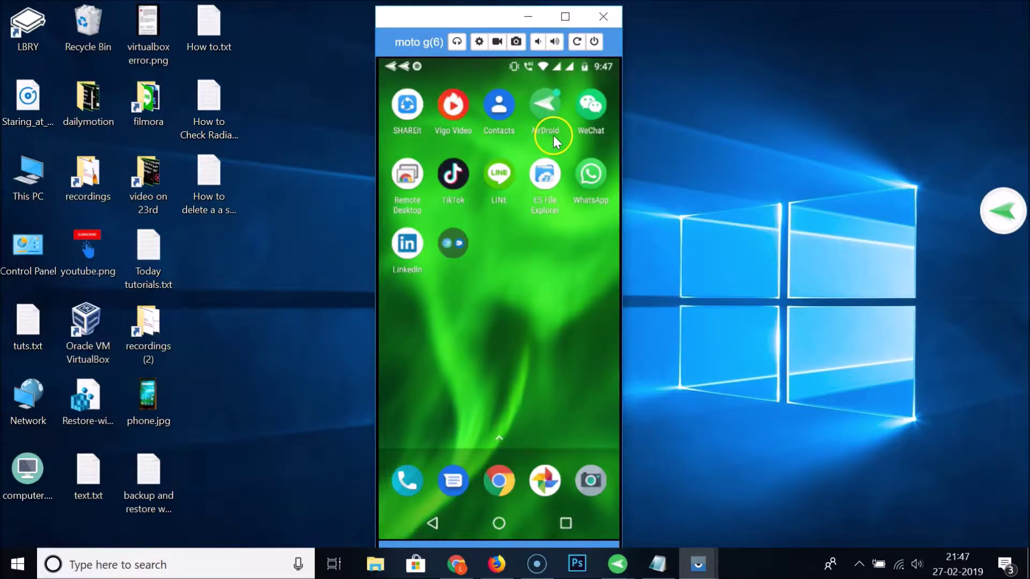
Pull down the phone's notification shade, then dismiss it with Escape.
click(525, 67)
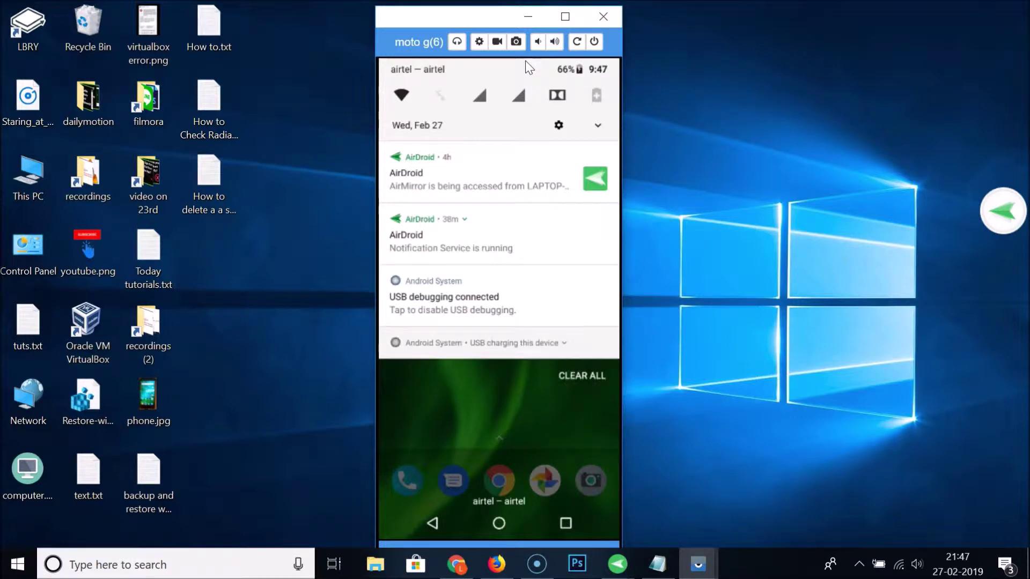
key(Escape)
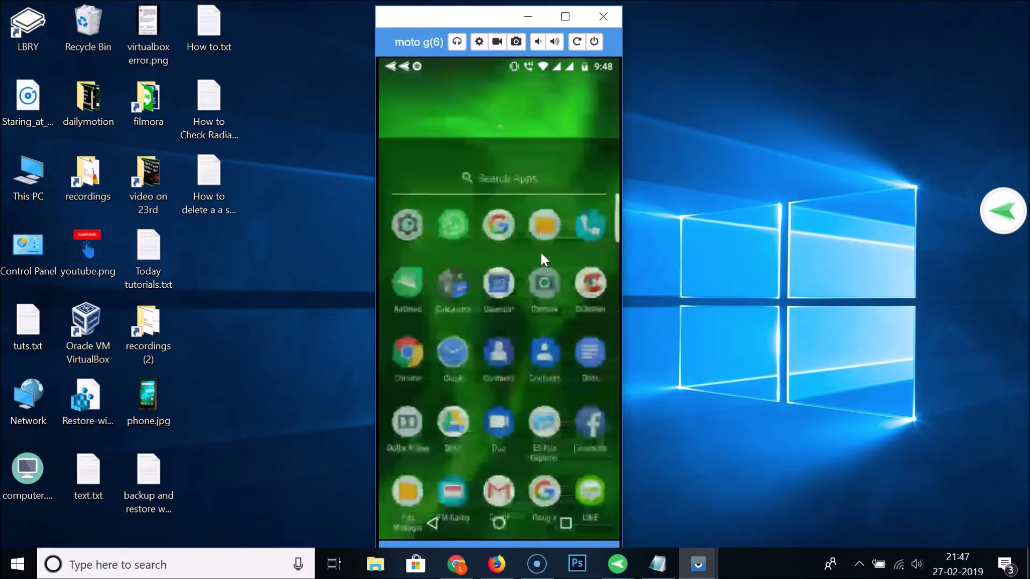
Disable Allow notification dots under Settings > Apps & notifications > Notifications, then return home.
click(419, 136)
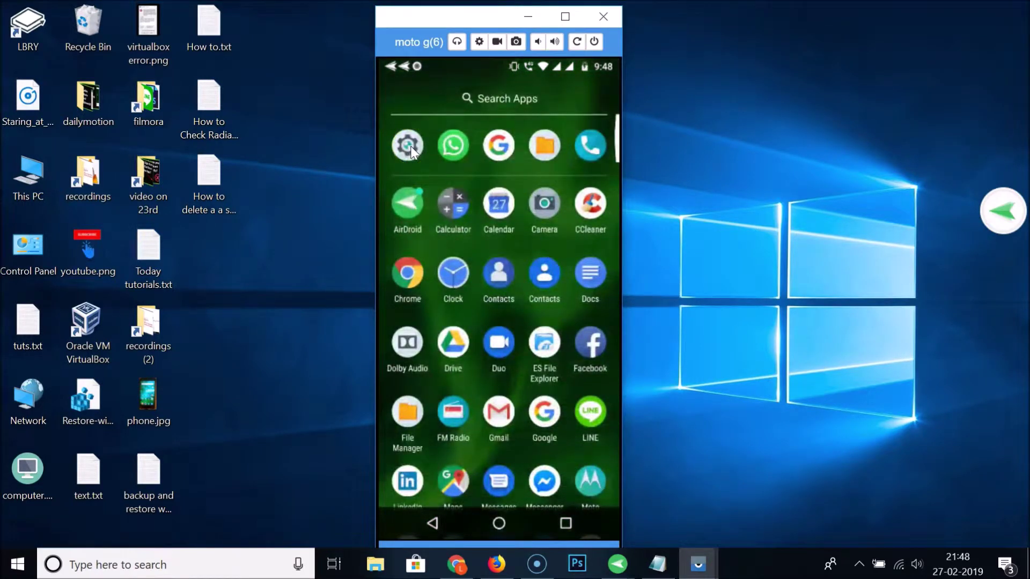
click(408, 146)
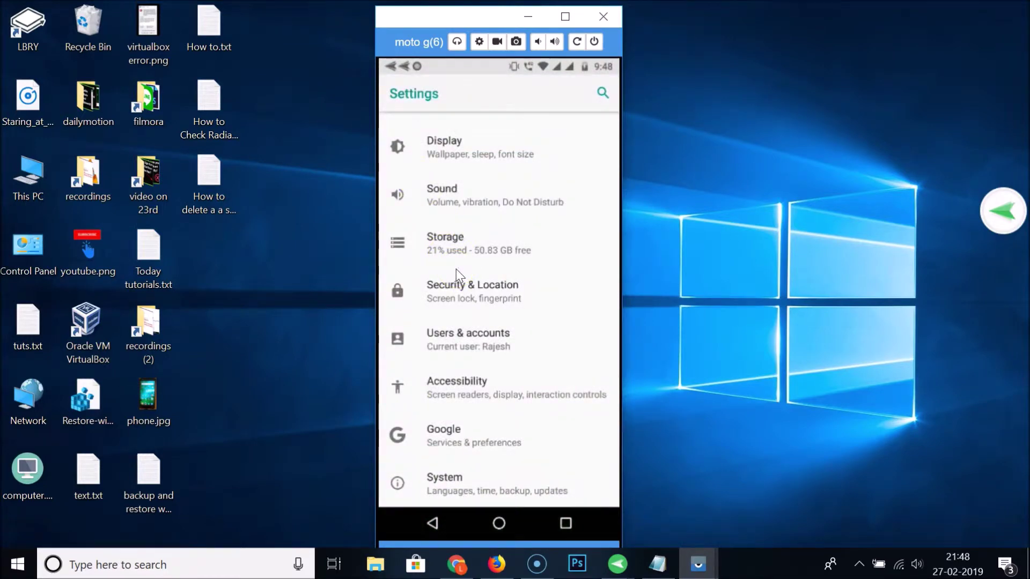
scroll(457, 269, up, 5)
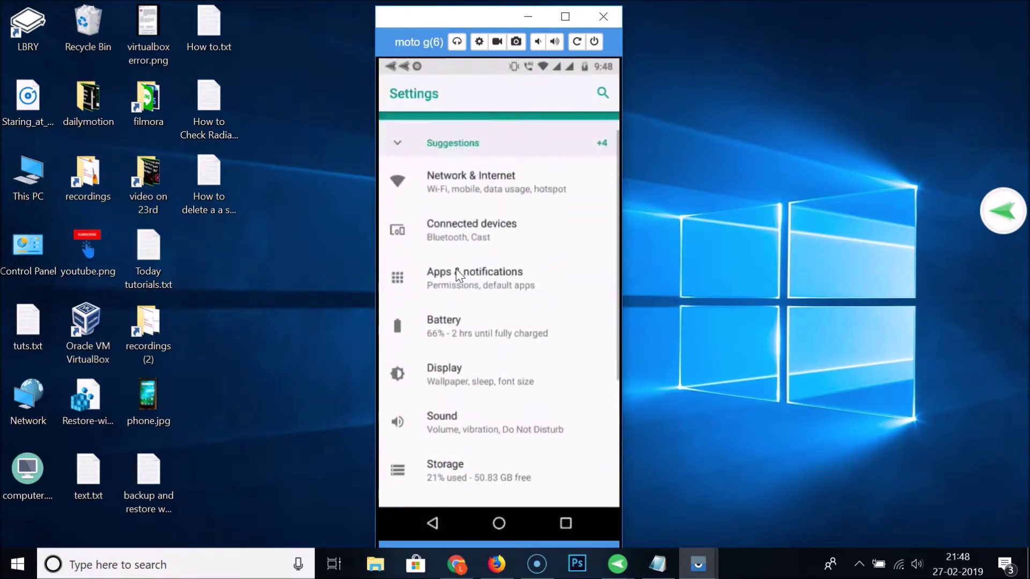
click(467, 277)
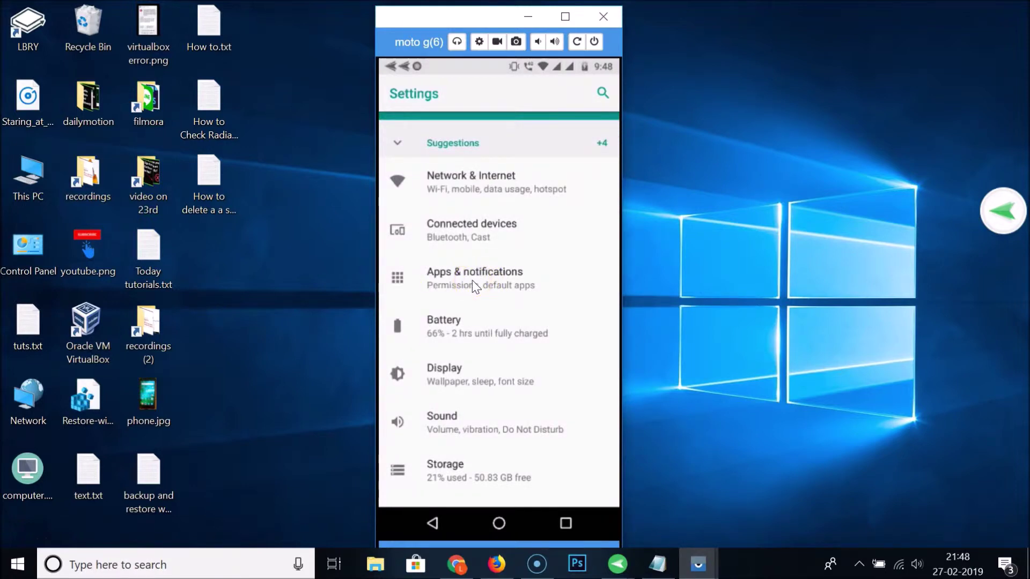
click(477, 287)
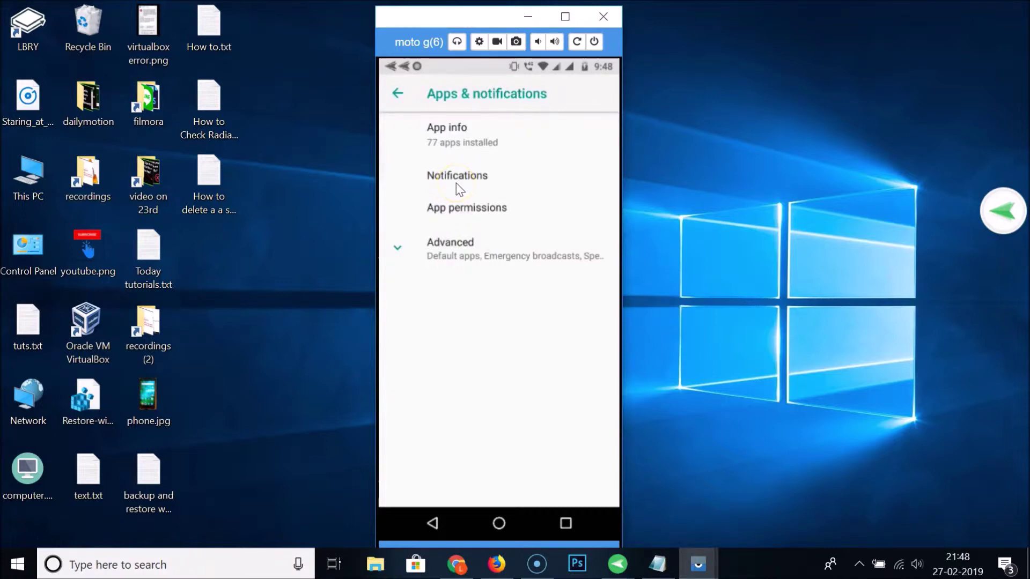
click(456, 182)
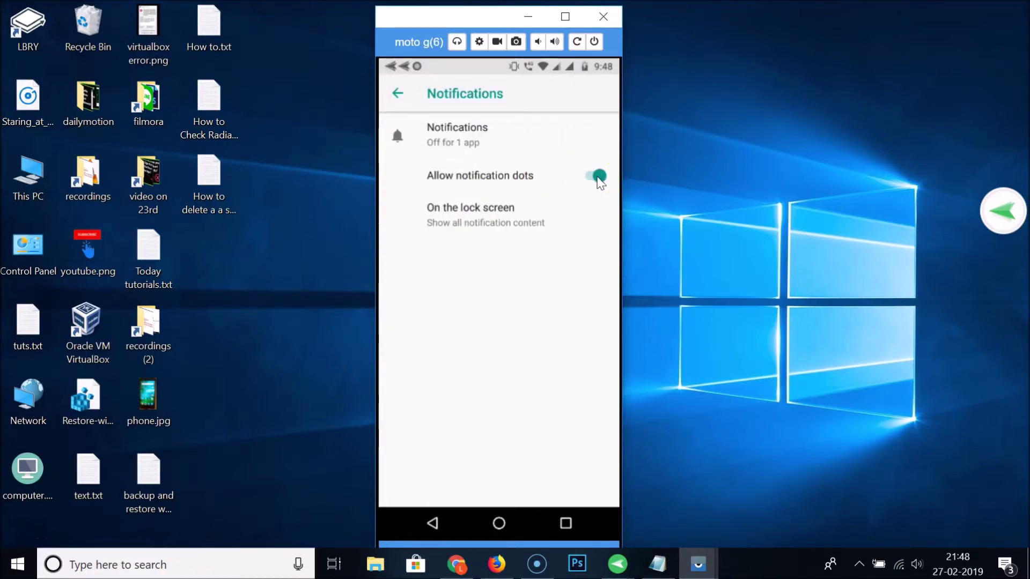
click(600, 178)
click(500, 525)
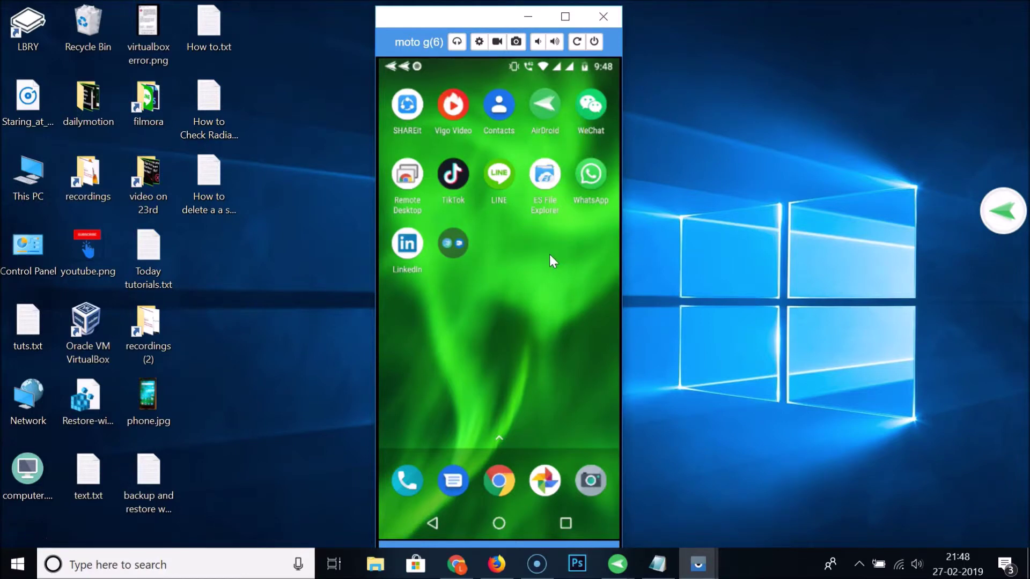
scroll(550, 255, down, 5)
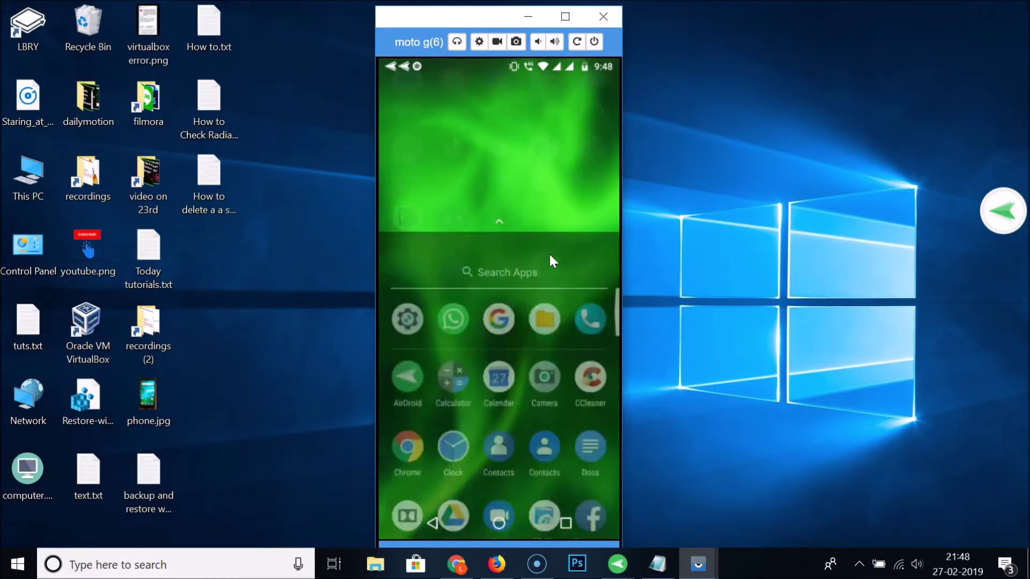
Re-enable Allow notification dots under Settings > Apps & notifications > Notifications.
click(409, 146)
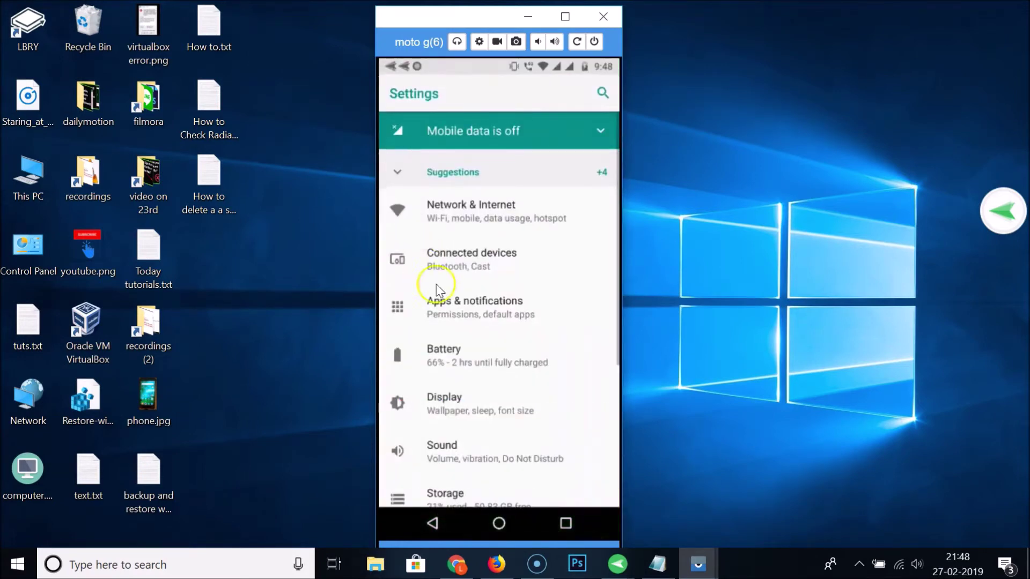
scroll(440, 290, down, 2)
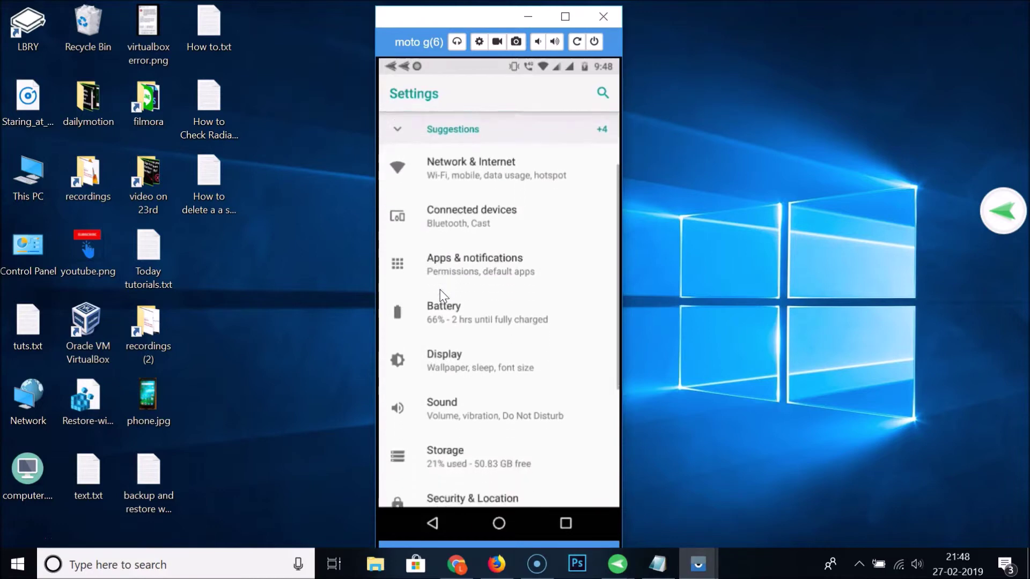
click(469, 262)
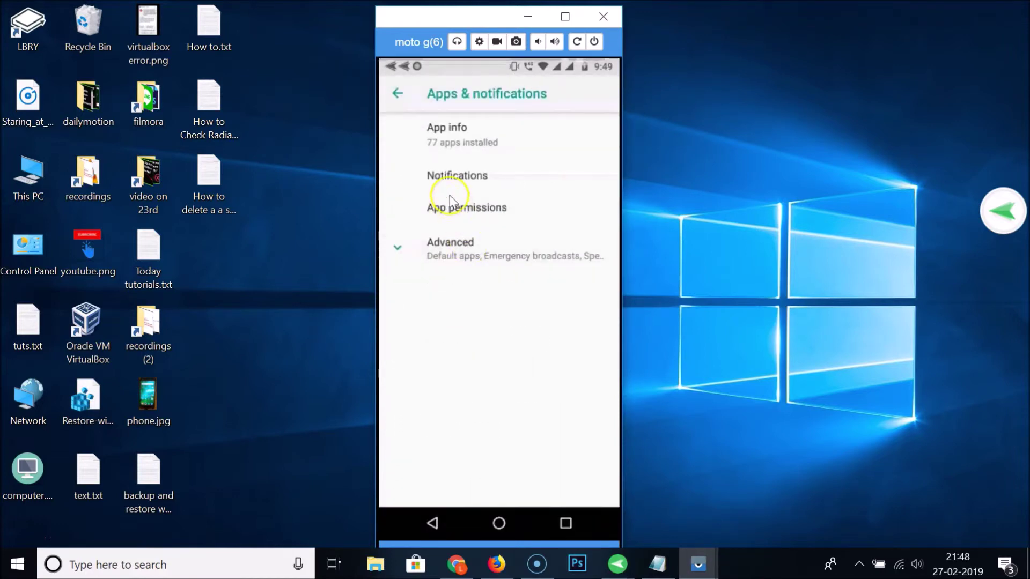
click(448, 178)
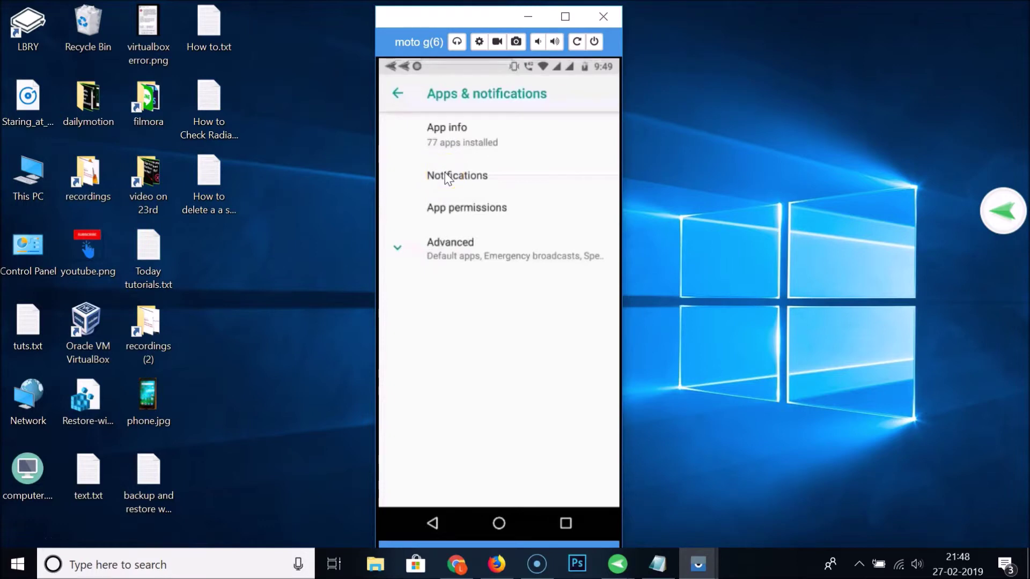
click(486, 195)
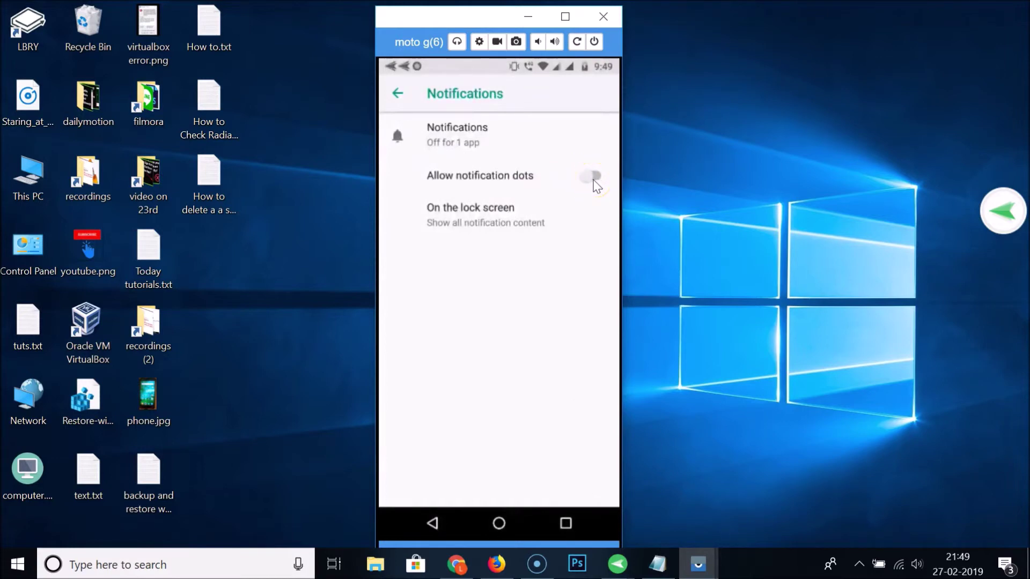
click(596, 179)
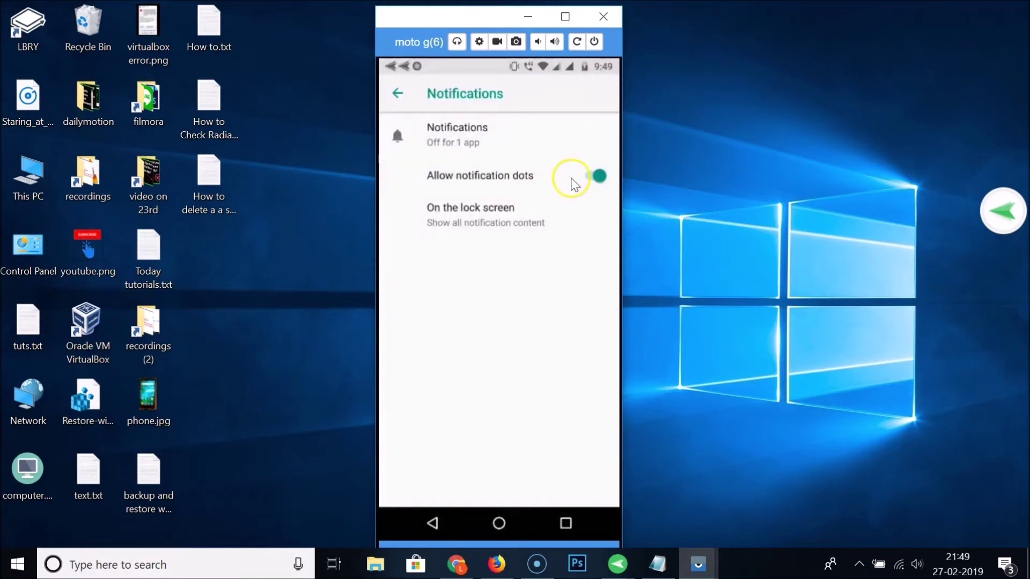